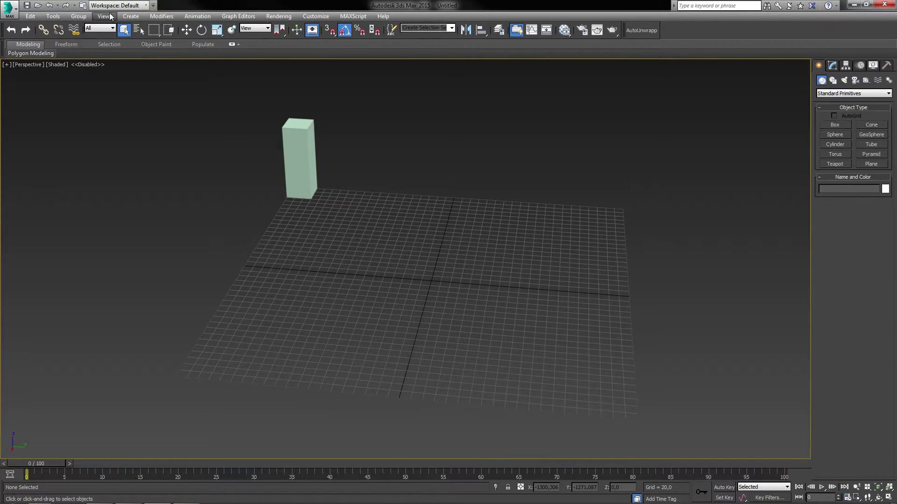
Step: Open Units Setup from the Customize menu and move its window to show Generic Units
click(315, 16)
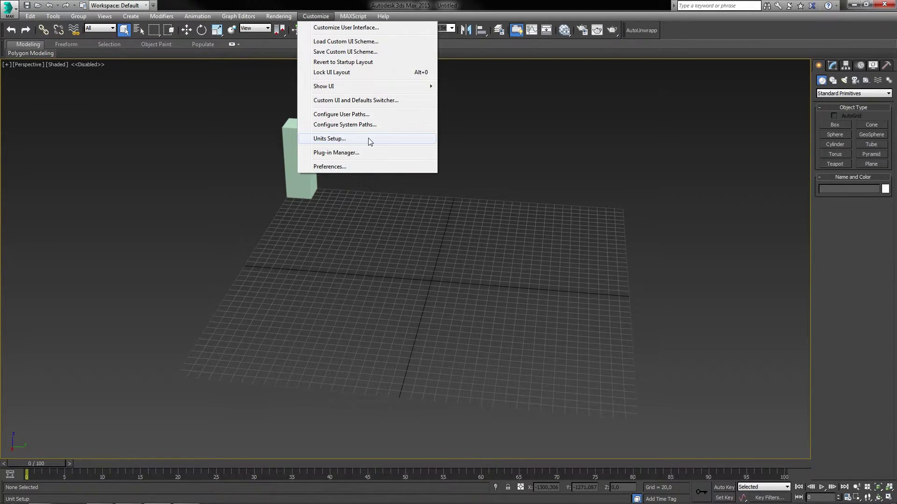
click(368, 139)
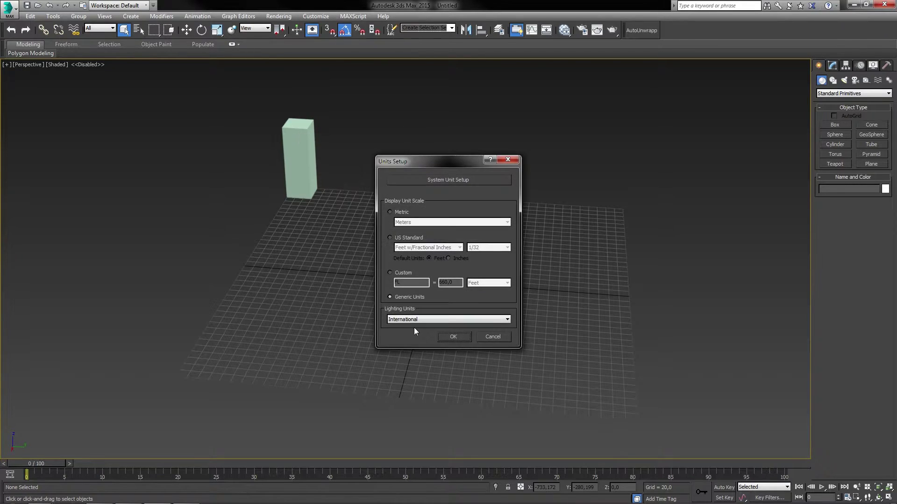
drag(463, 162, 451, 104)
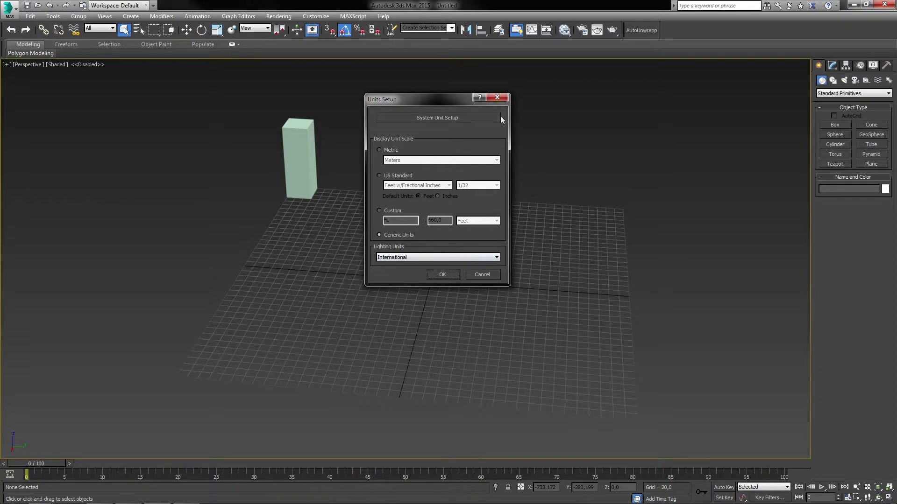
Step: Bring up System Unit Setup, showing 1 Unit = 1.0 Centimeters, and move it beside Units Setup
click(444, 122)
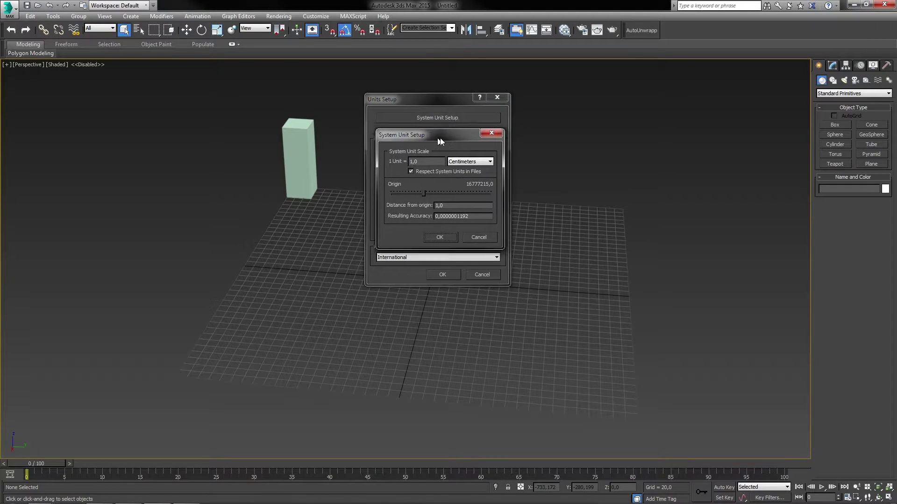
drag(440, 138, 594, 136)
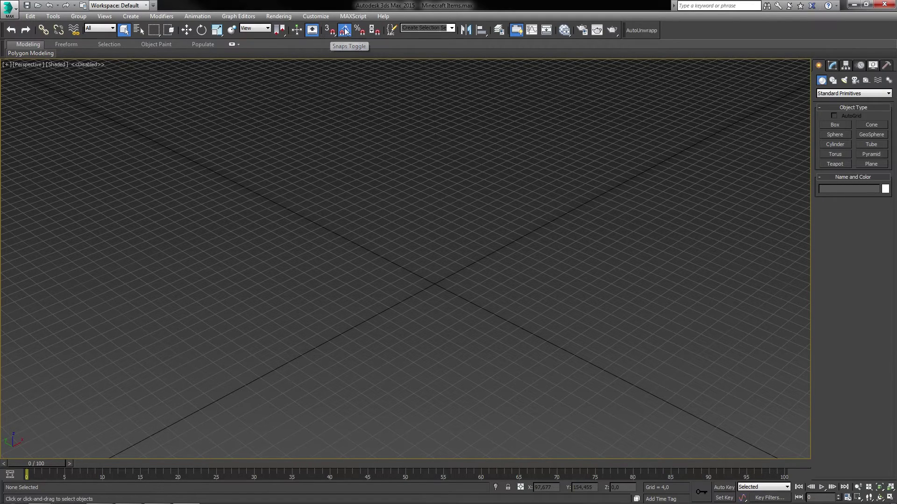
right_click(345, 29)
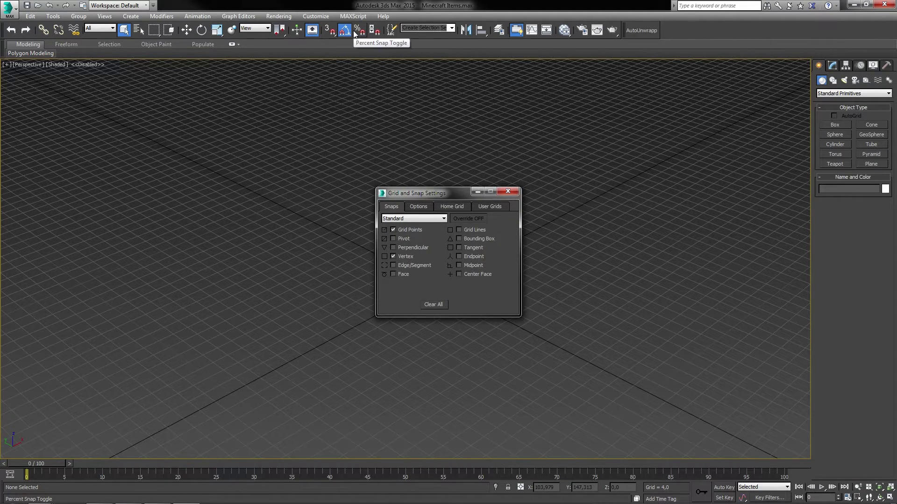
drag(418, 194, 412, 113)
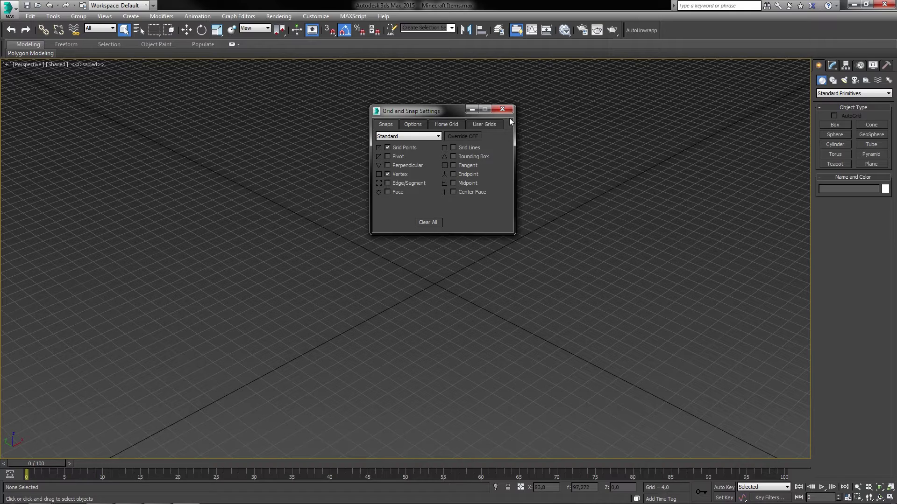
click(412, 125)
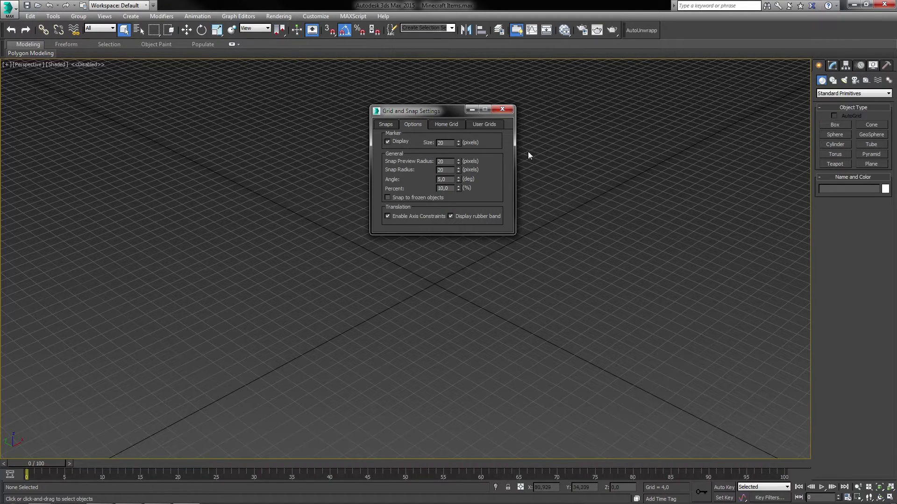
click(456, 125)
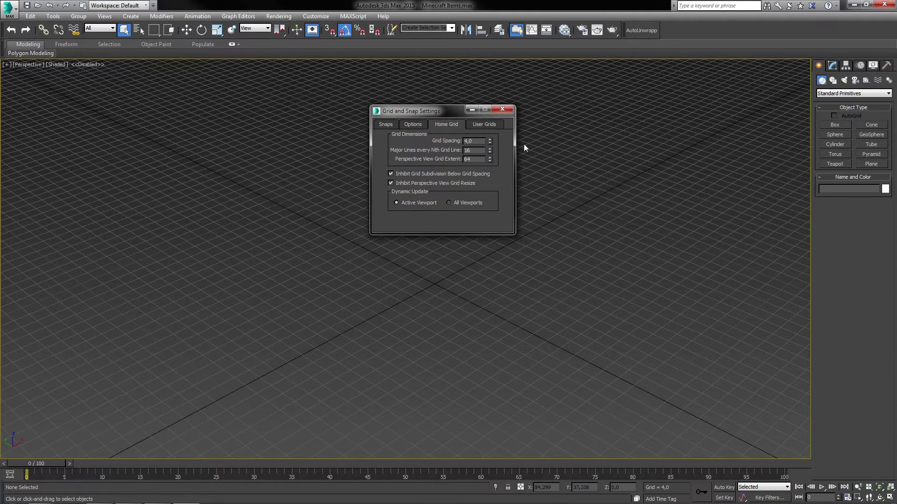
click(501, 124)
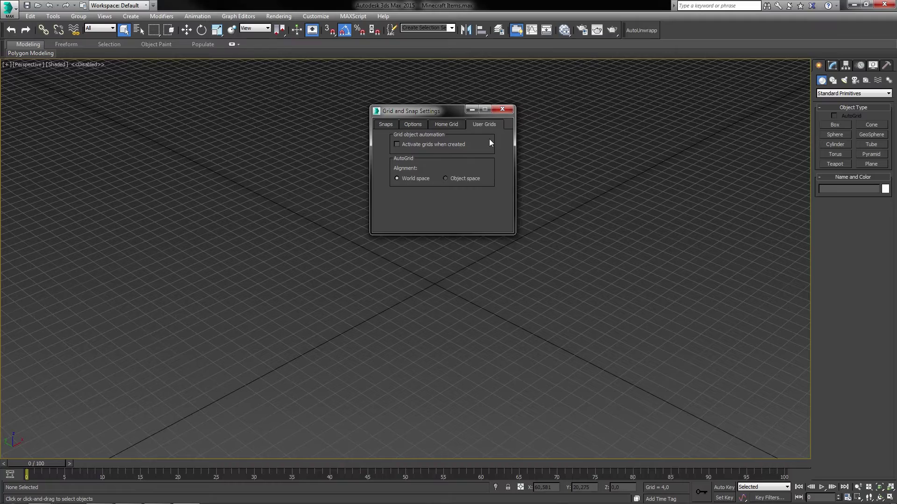
click(502, 110)
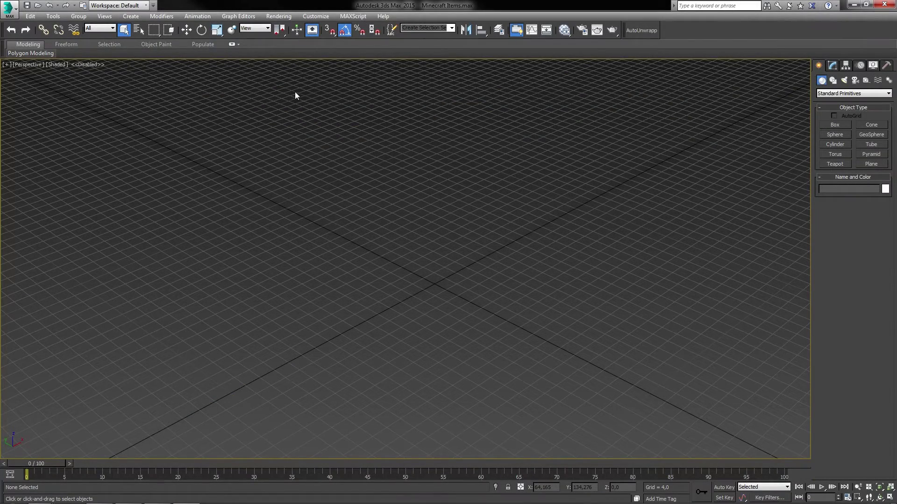
Step: Open Viewport Configuration from the Views menu and reposition its window
click(104, 17)
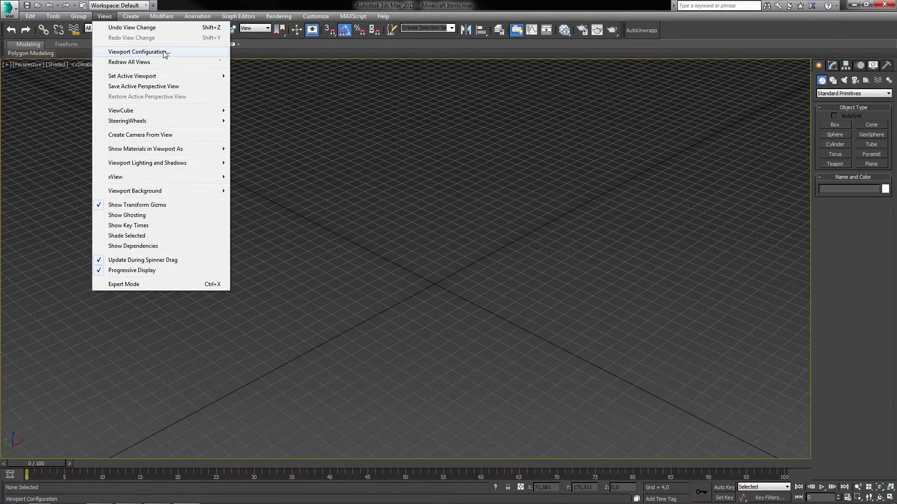
click(189, 53)
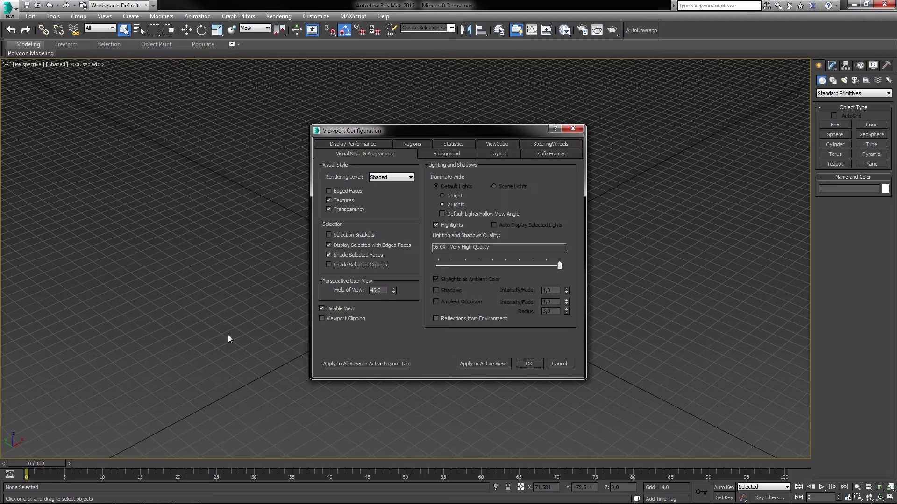
drag(428, 134, 439, 107)
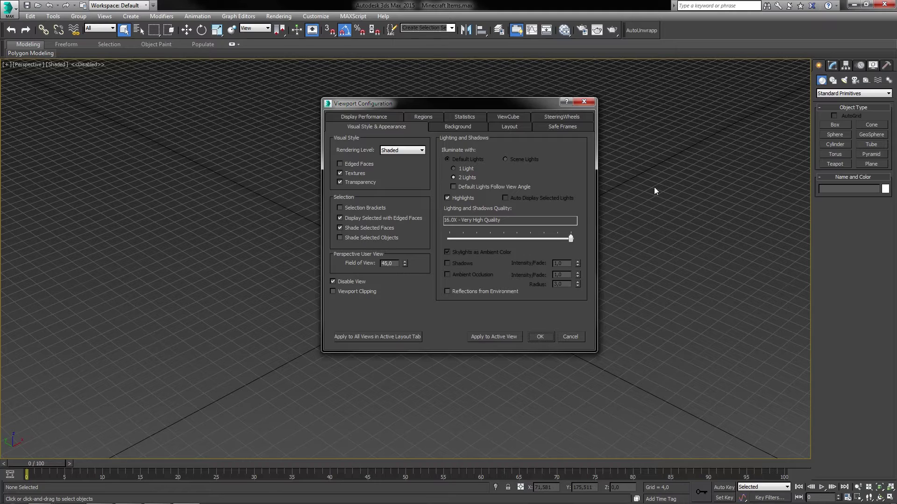
Step: Review the Background, Layout, Display Performance, SteeringWheels, ViewCube, Statistics and Regions settings
click(465, 127)
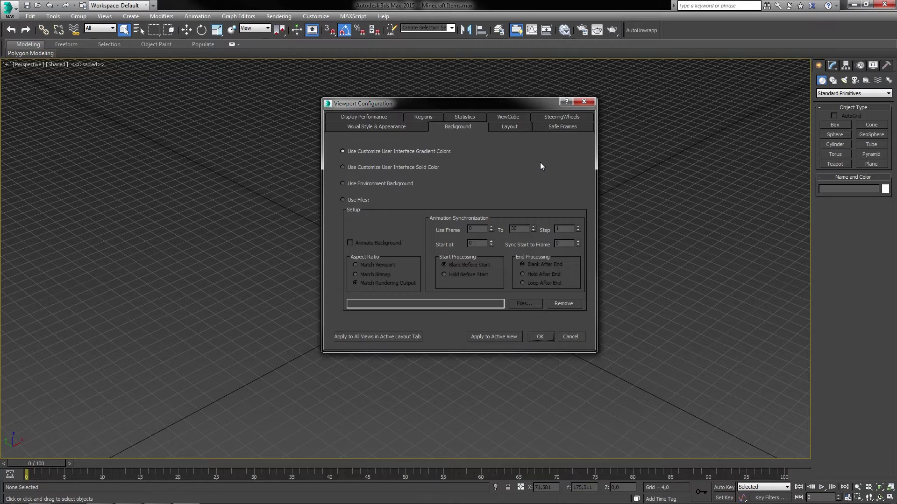
click(520, 125)
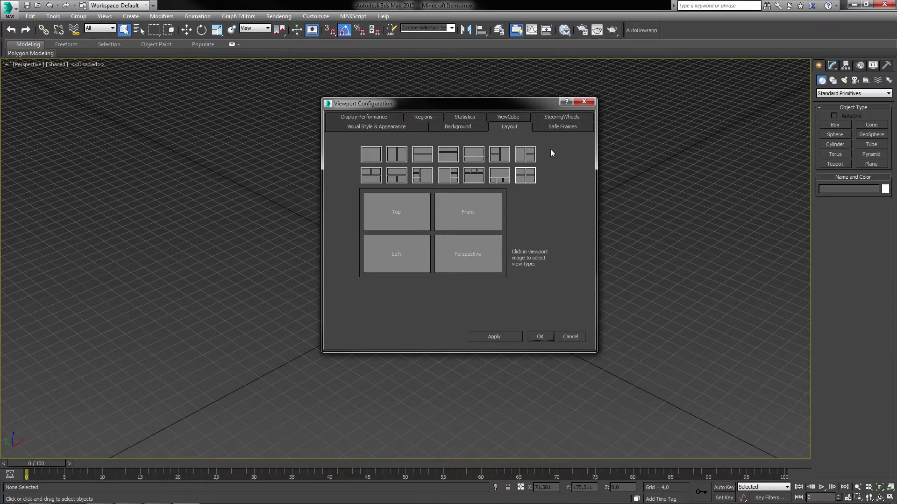
click(372, 117)
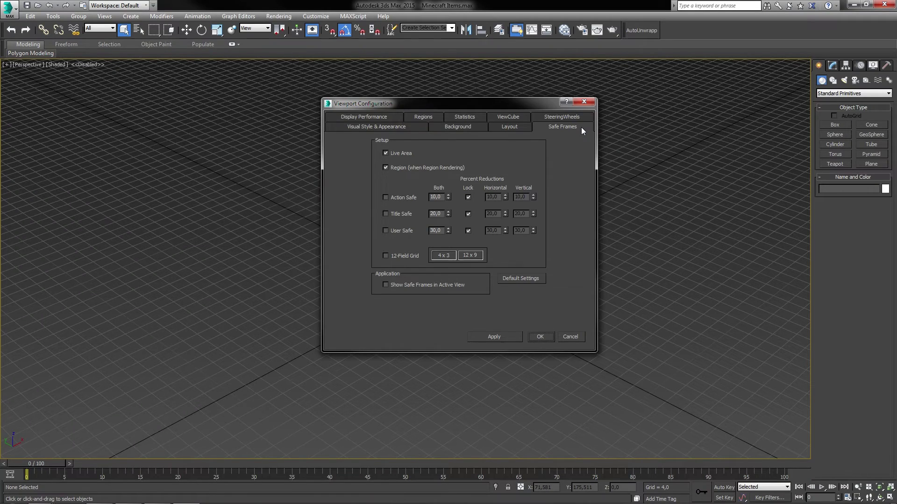
click(581, 118)
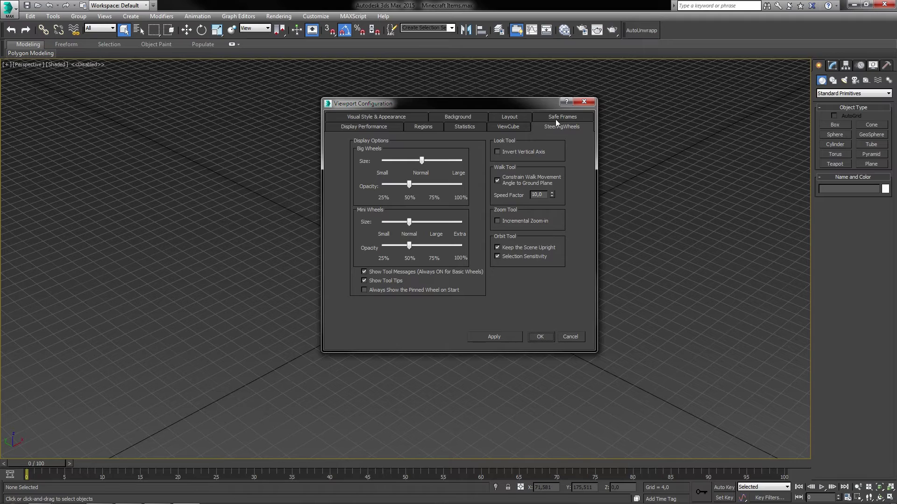
click(521, 128)
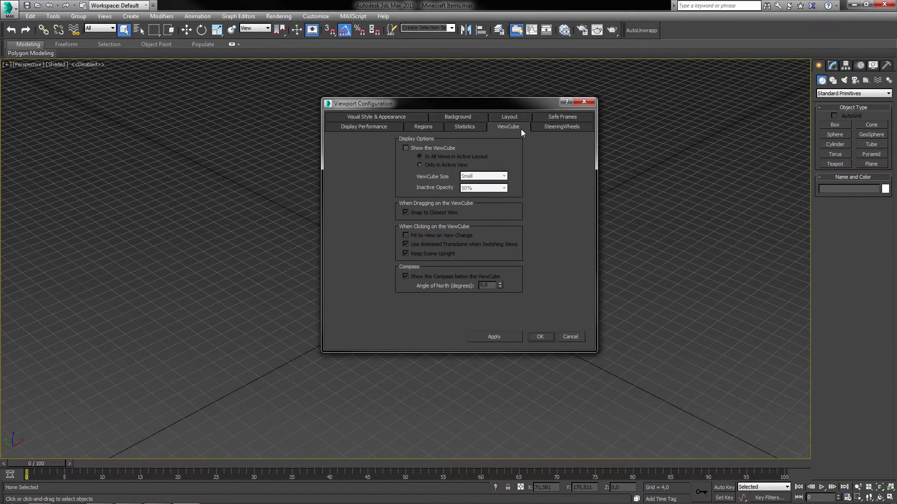
click(464, 126)
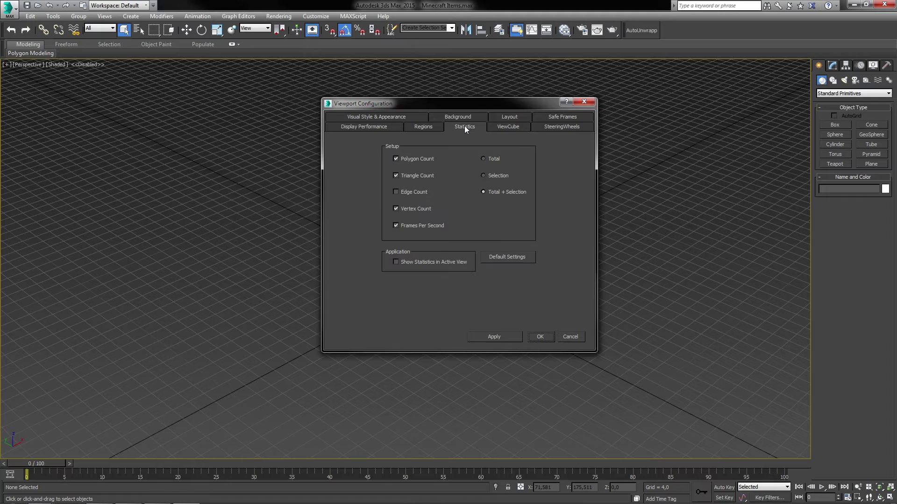
click(431, 128)
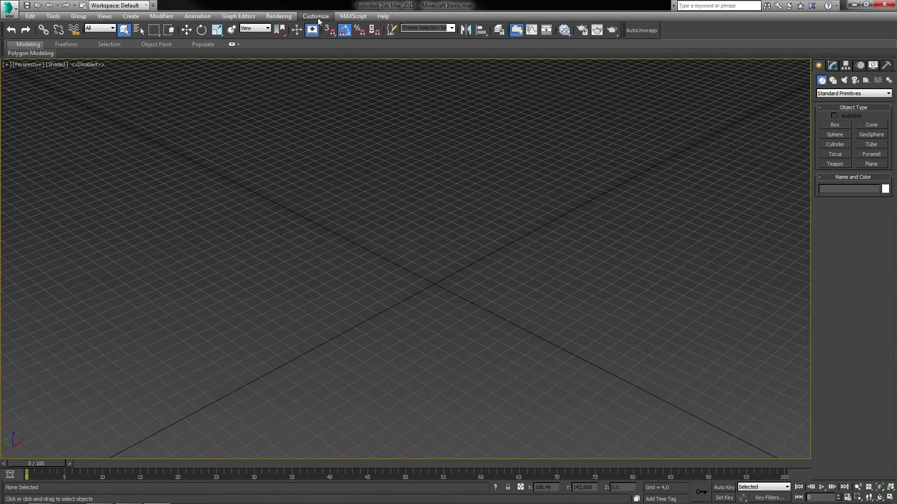
click(317, 18)
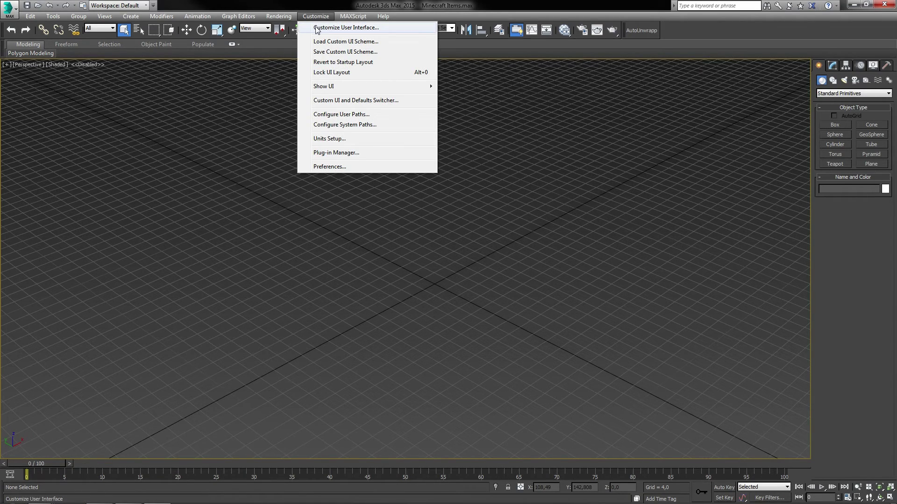
click(343, 28)
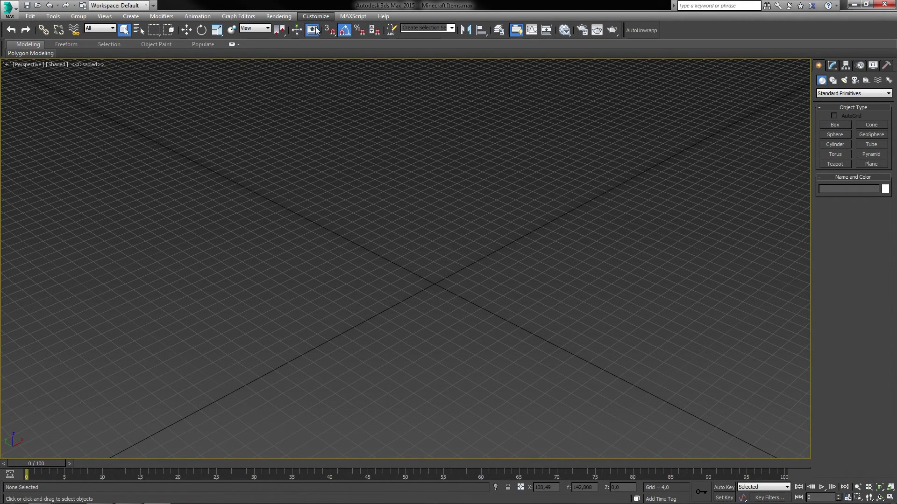
drag(415, 80, 374, 97)
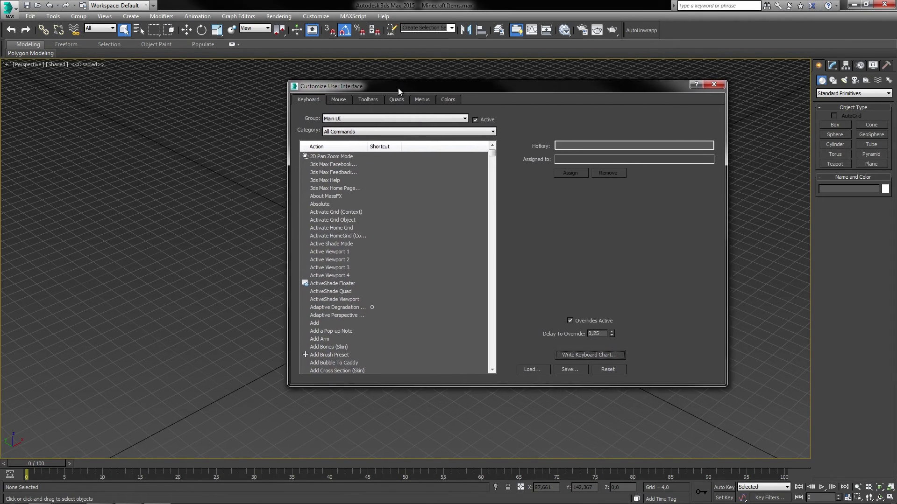
click(427, 111)
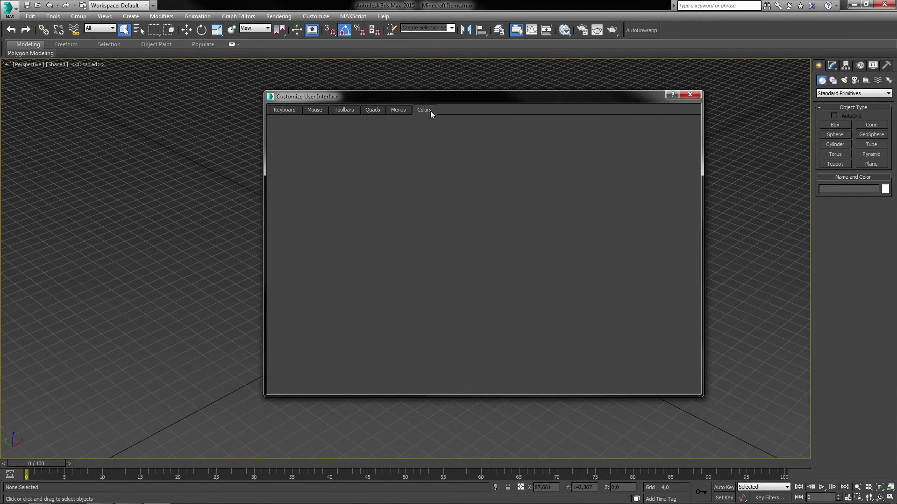
click(399, 110)
click(372, 110)
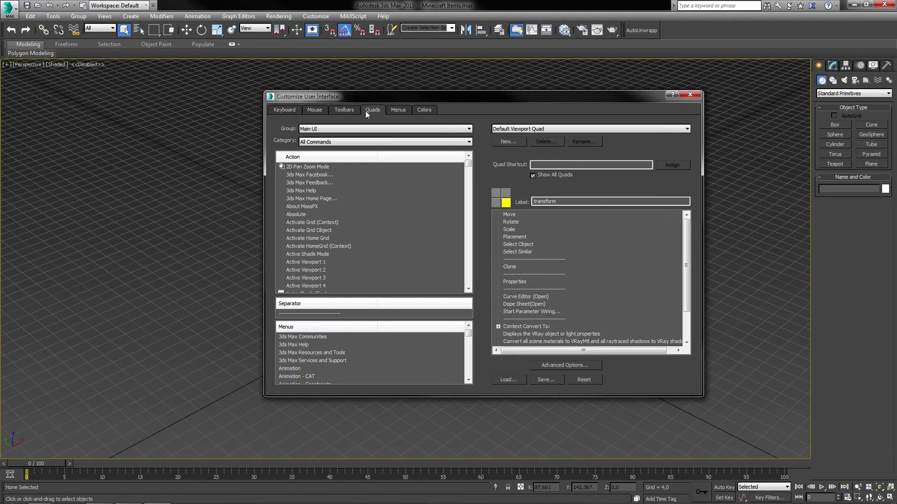
click(347, 111)
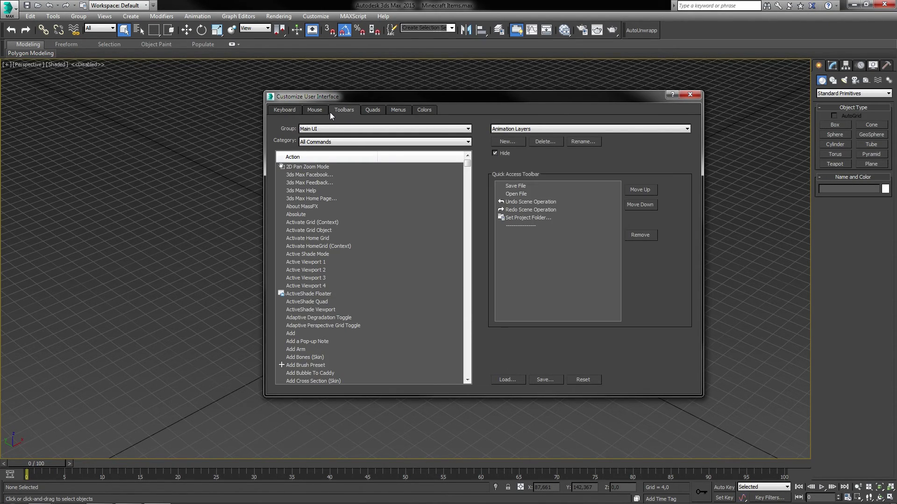
click(314, 111)
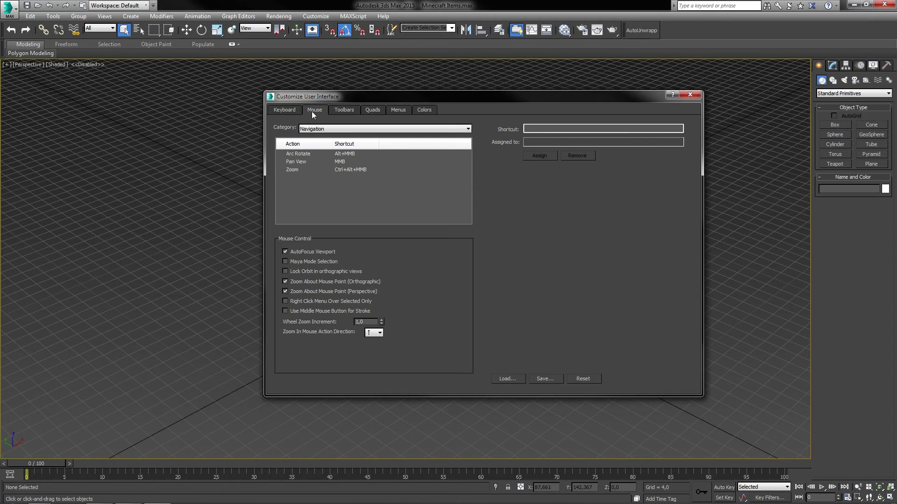
click(283, 111)
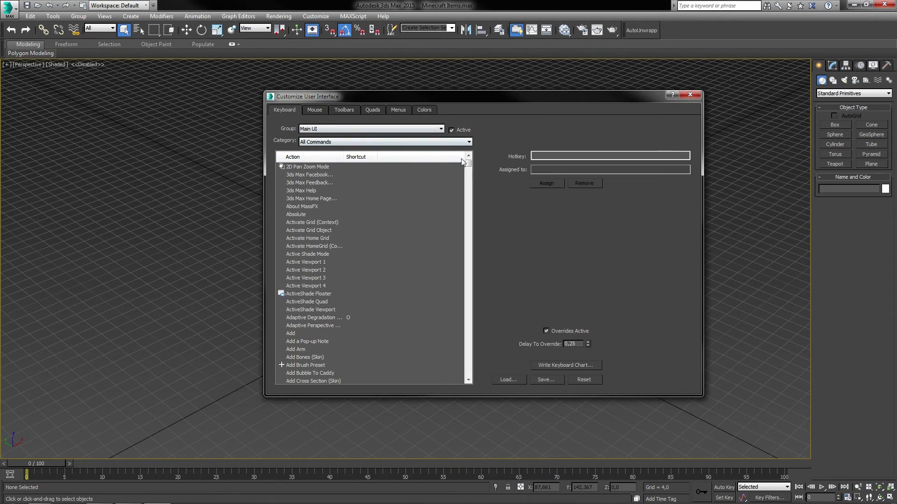
drag(468, 162, 468, 374)
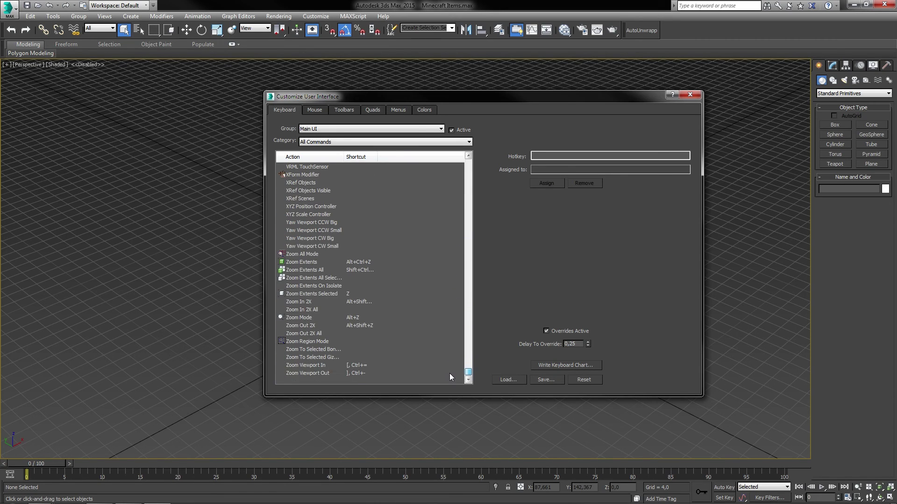
click(692, 95)
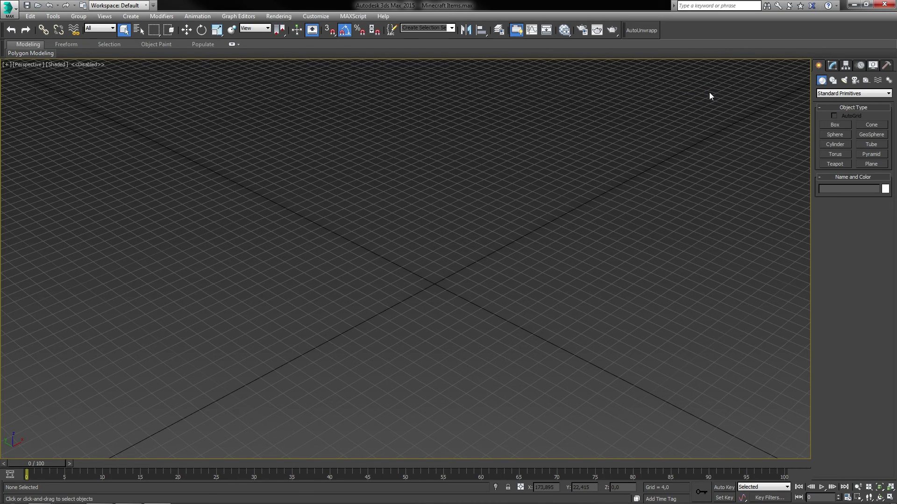